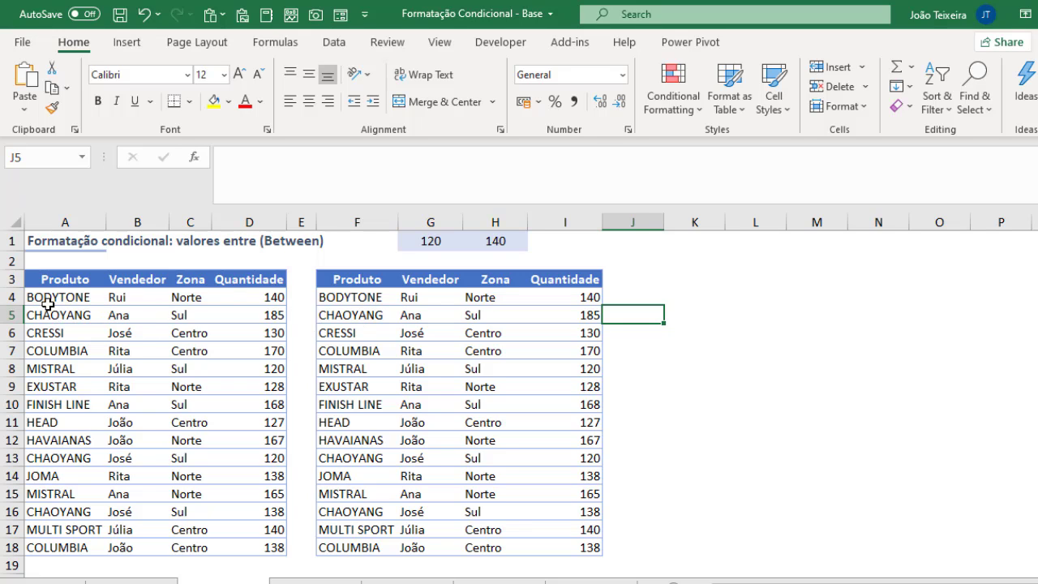
Step: Apply a Between rule to A4:D18 using =$G$1 and =$H$1 with Yellow Fill with Dark Yellow Text
left_click_drag(41, 296, 274, 480)
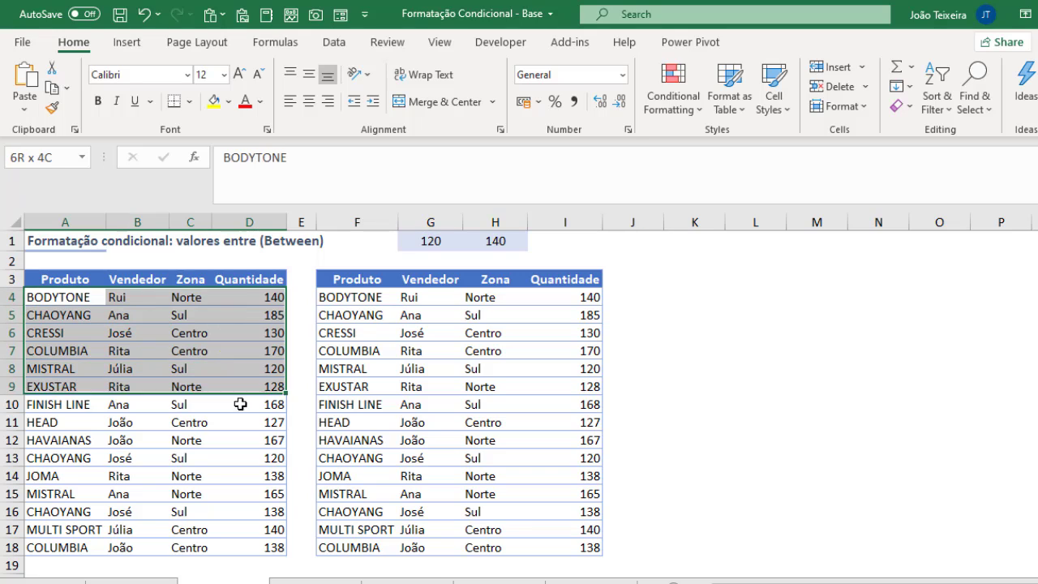
left_click_drag(275, 479, 274, 547)
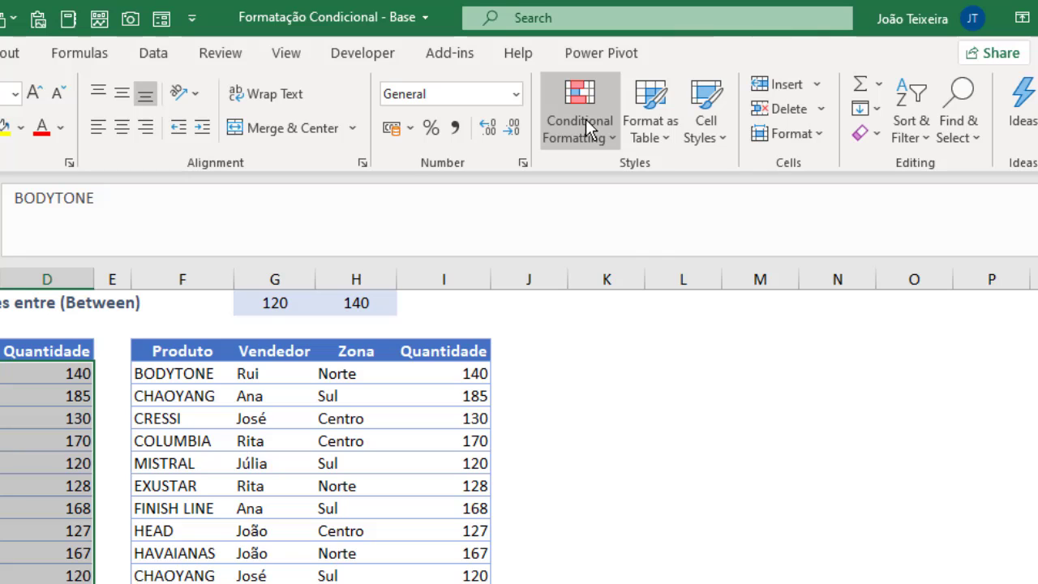
left_click(580, 106)
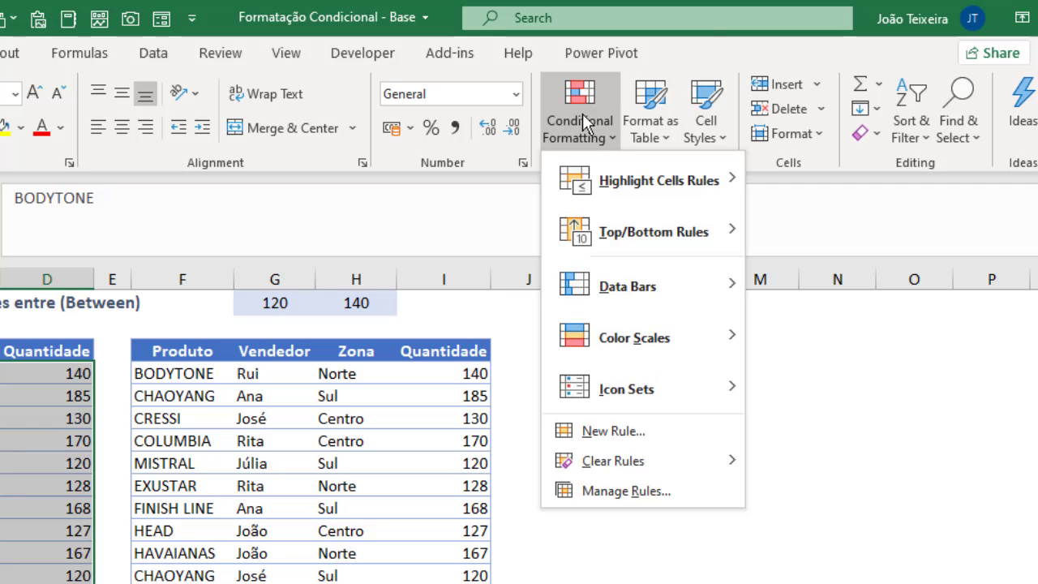
mouse_move(622, 183)
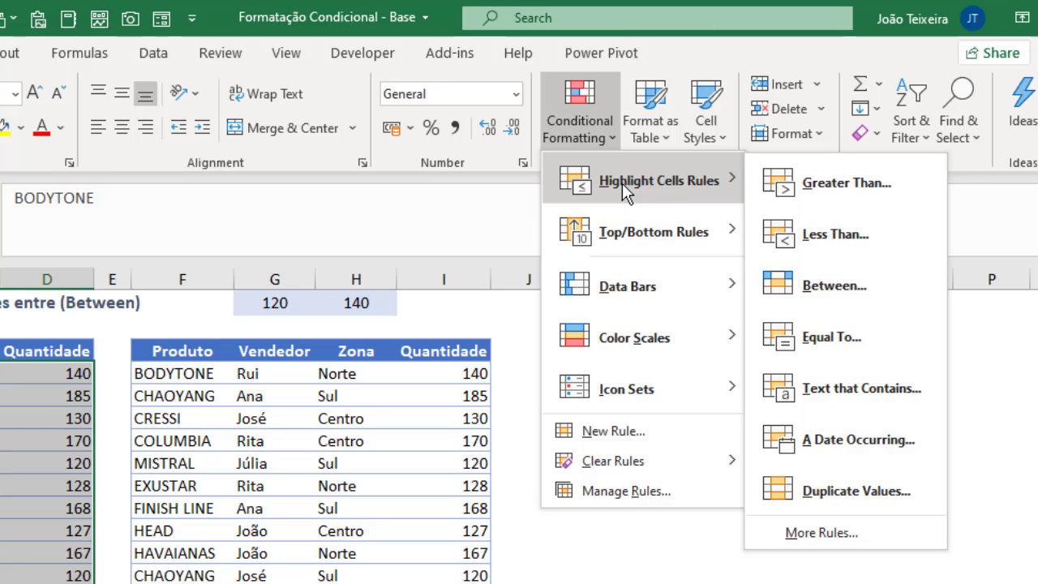
left_click(837, 286)
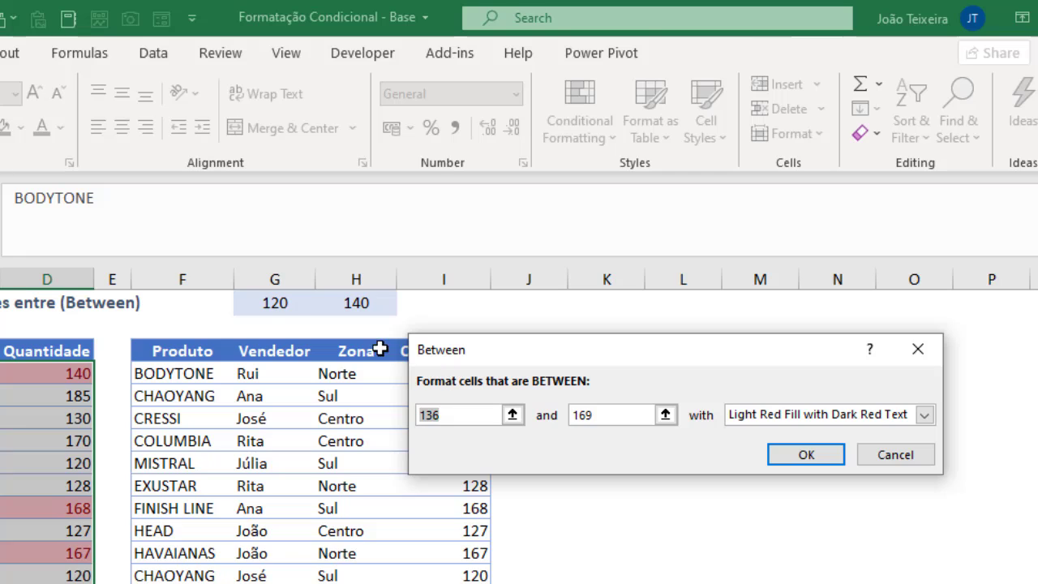
left_click(277, 304)
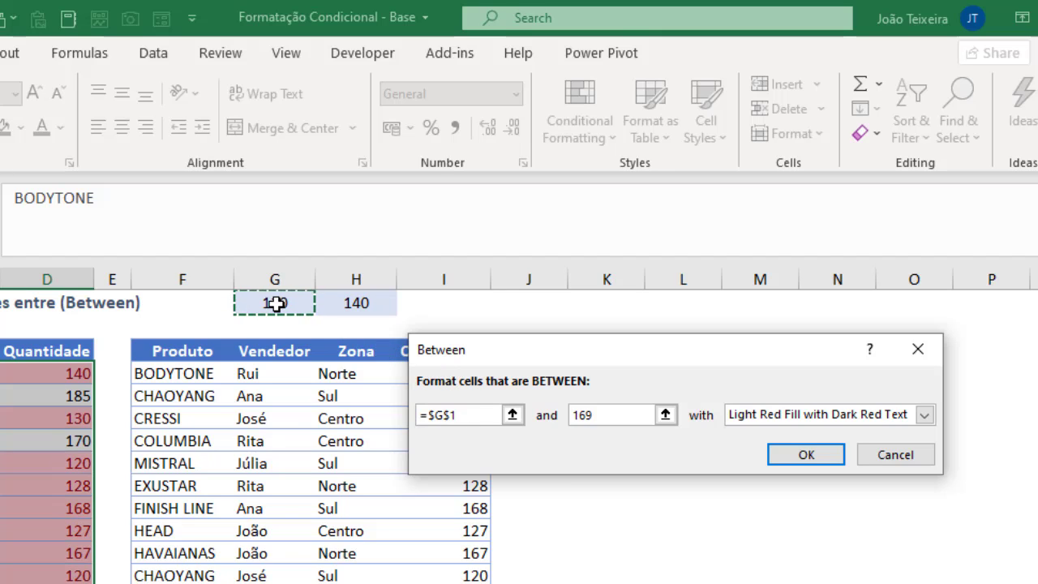
left_click(590, 415)
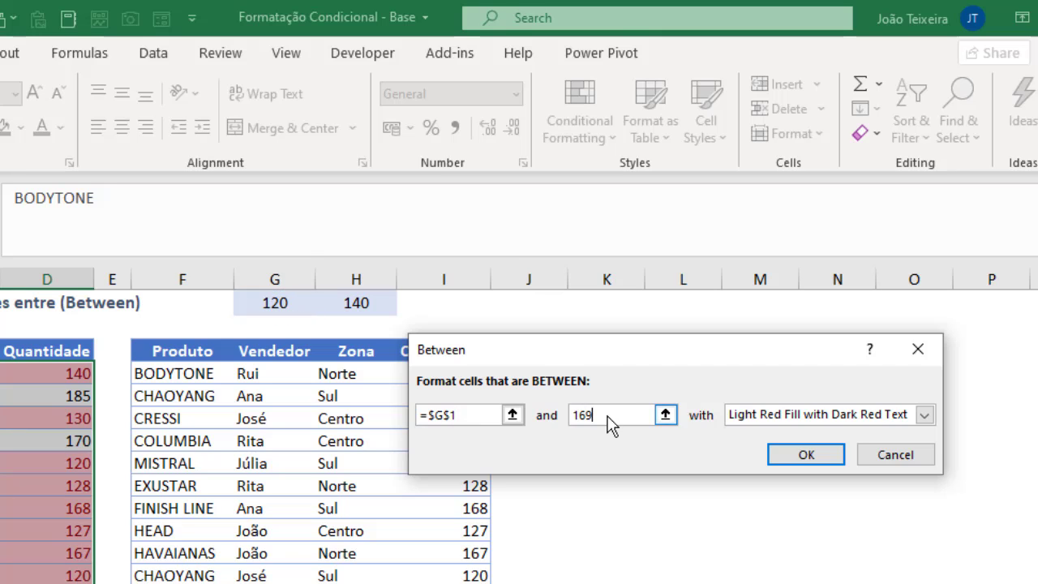
double_click(610, 420)
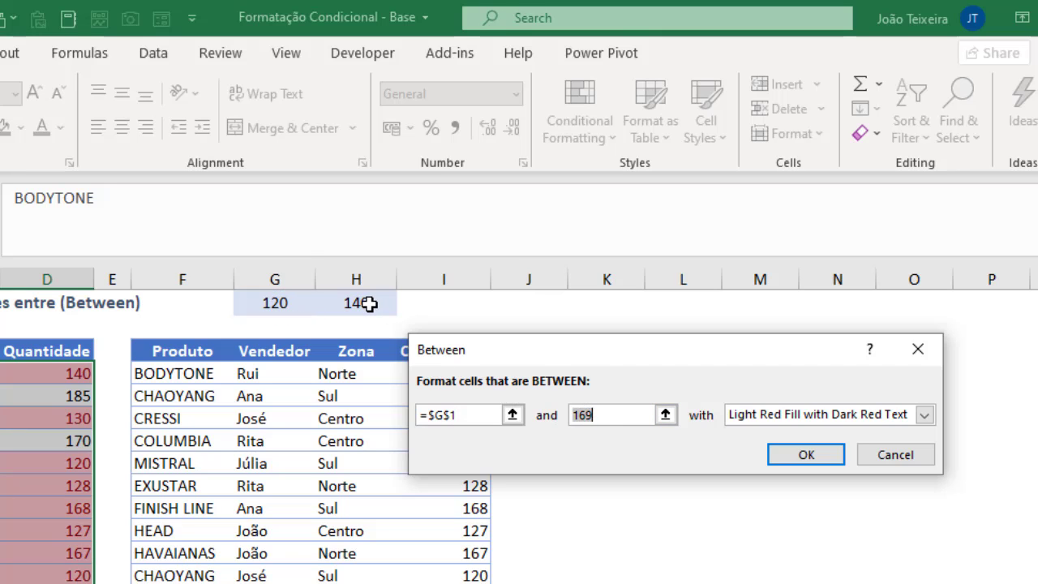
left_click(369, 304)
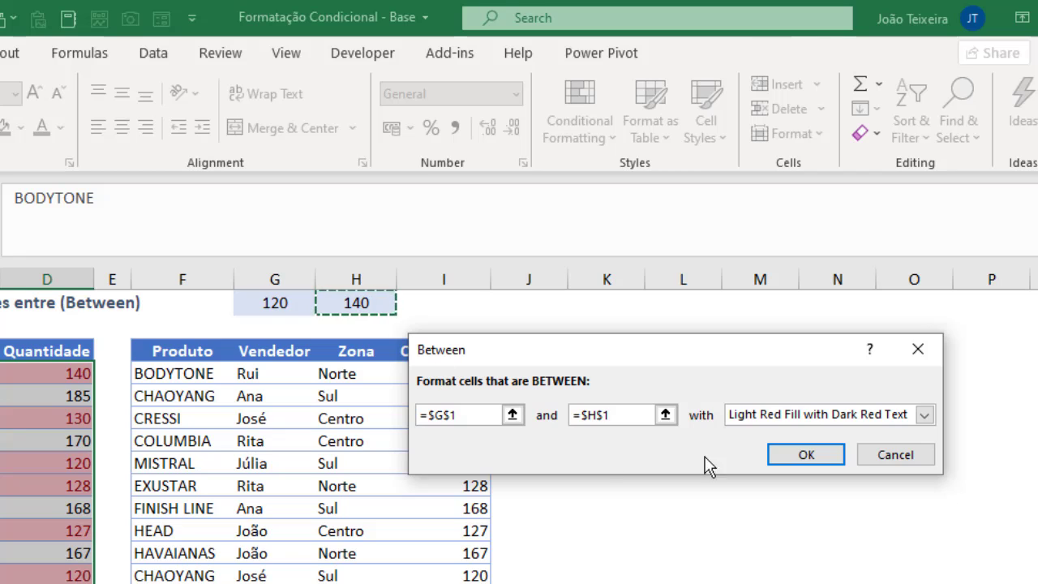
left_click(926, 421)
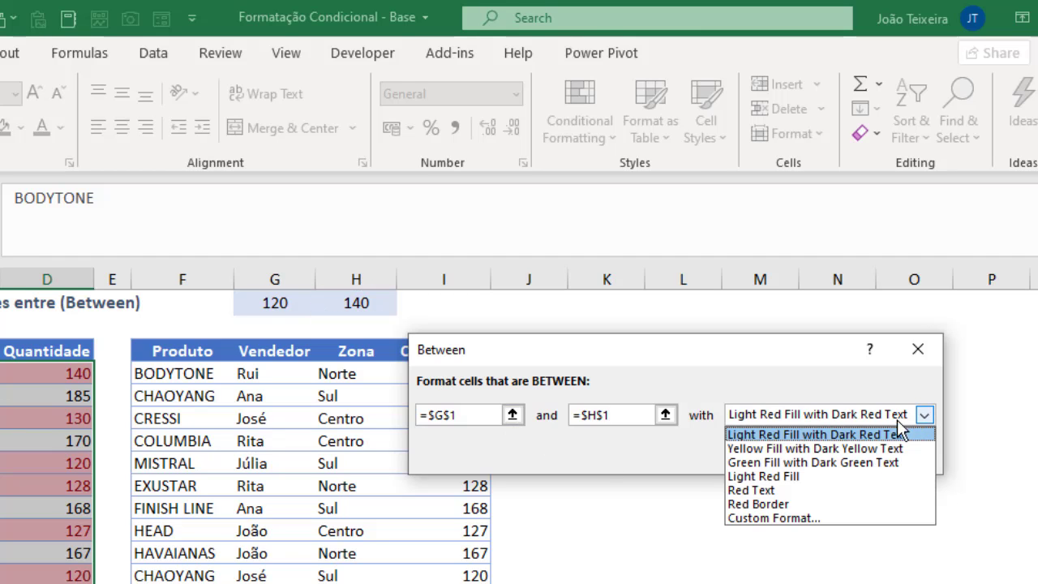
left_click(798, 448)
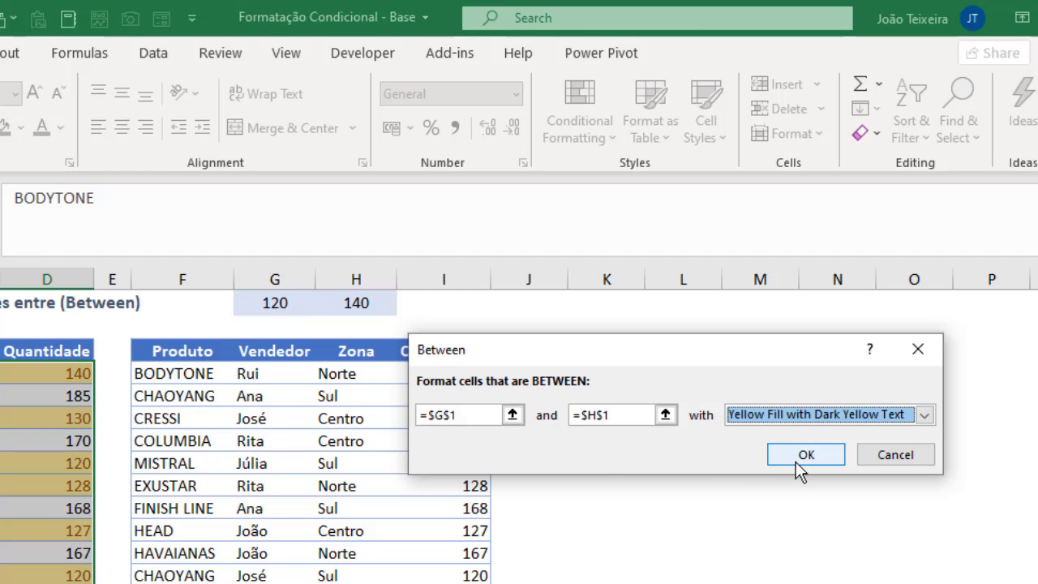
left_click(807, 456)
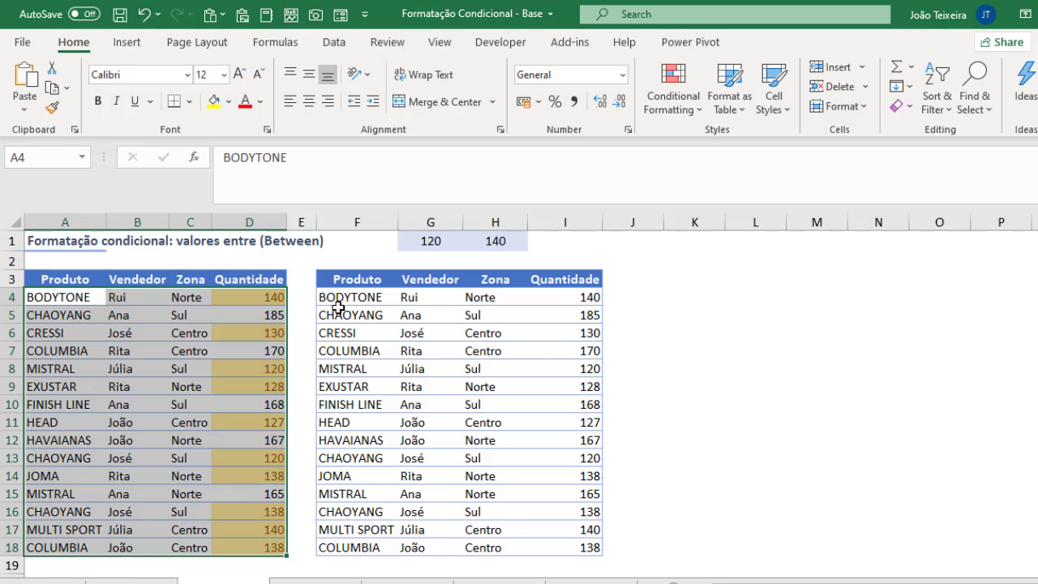
Step: Select the right table's data range F4:I18
left_click_drag(336, 300, 574, 304)
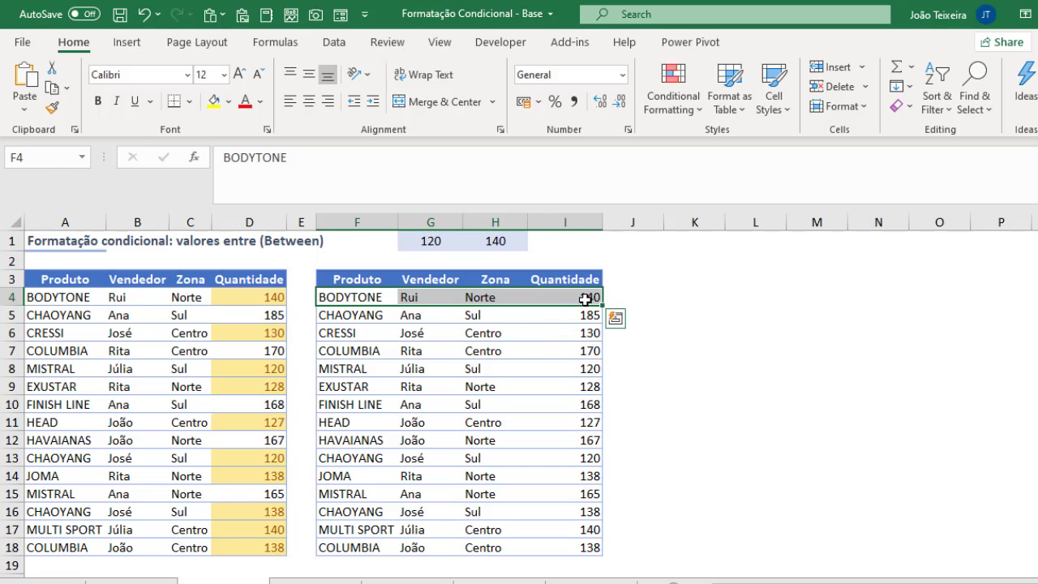
mouse_move(587, 297)
left_mouse_down()
mouse_move(523, 406)
mouse_move(352, 547)
left_mouse_up()
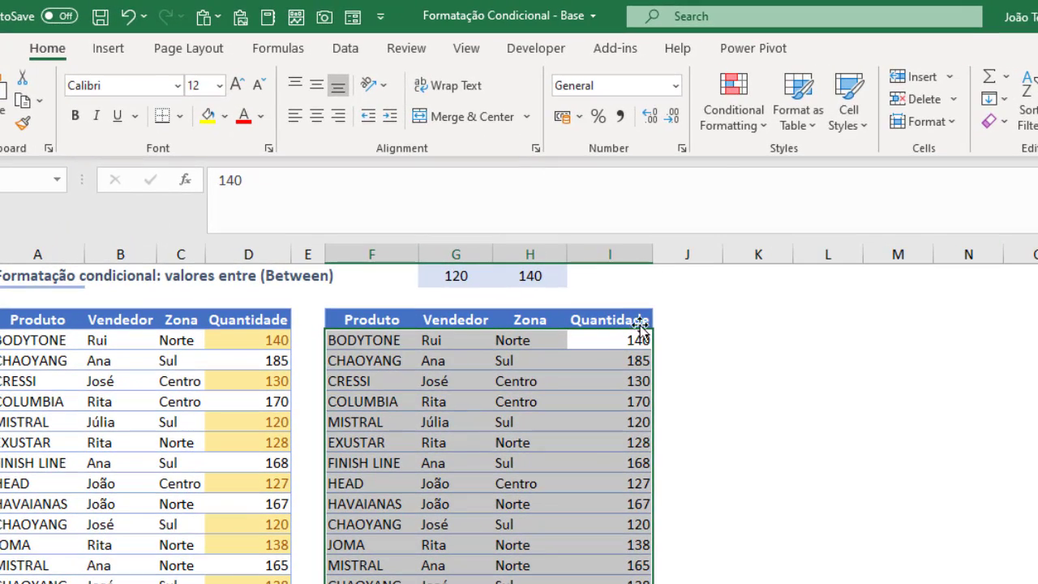
Step: Start a new conditional formatting rule that uses a formula, moving its window off the table
left_click(734, 121)
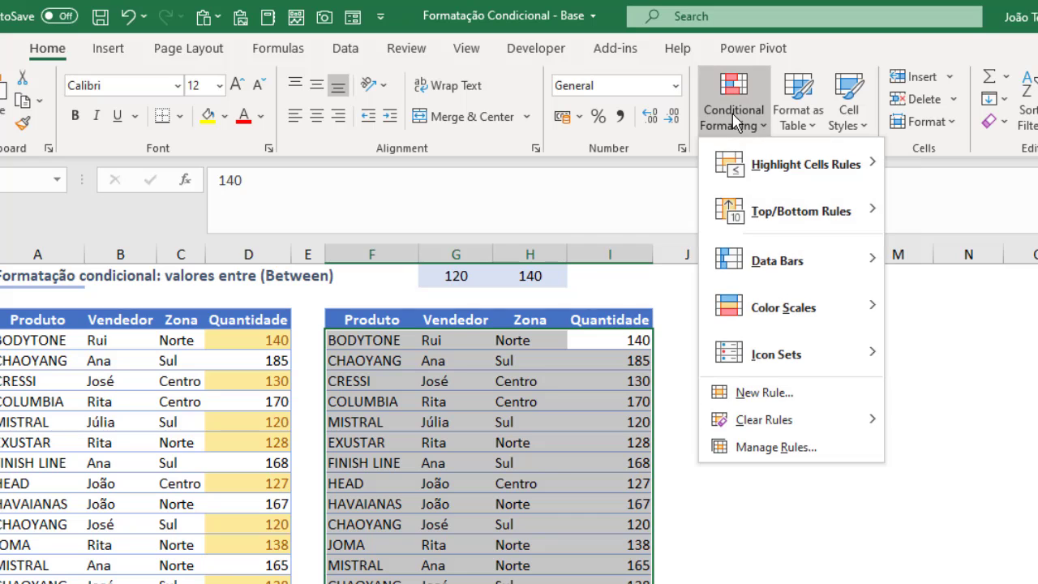
left_click(761, 395)
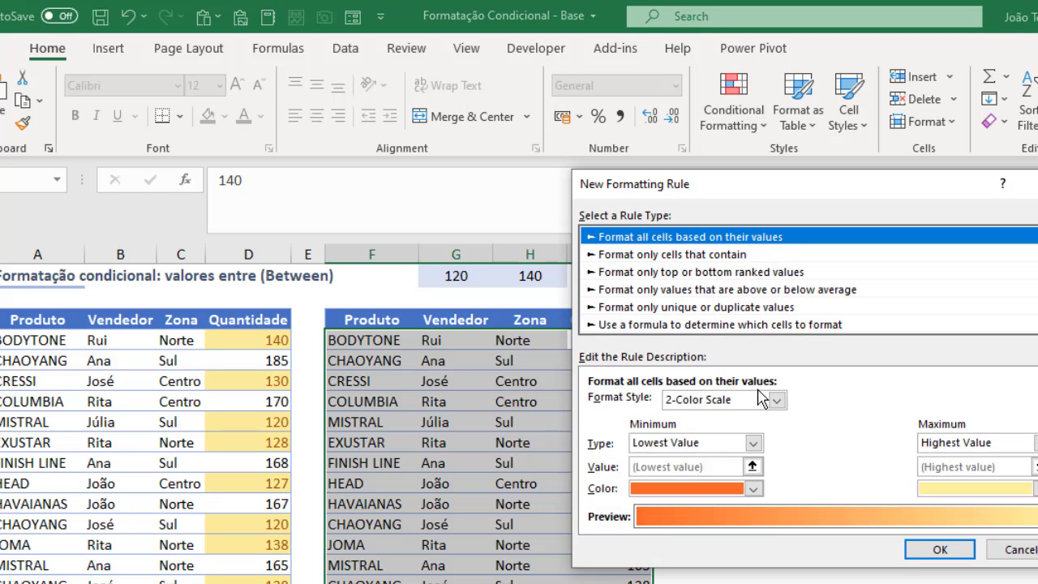
left_click(684, 325)
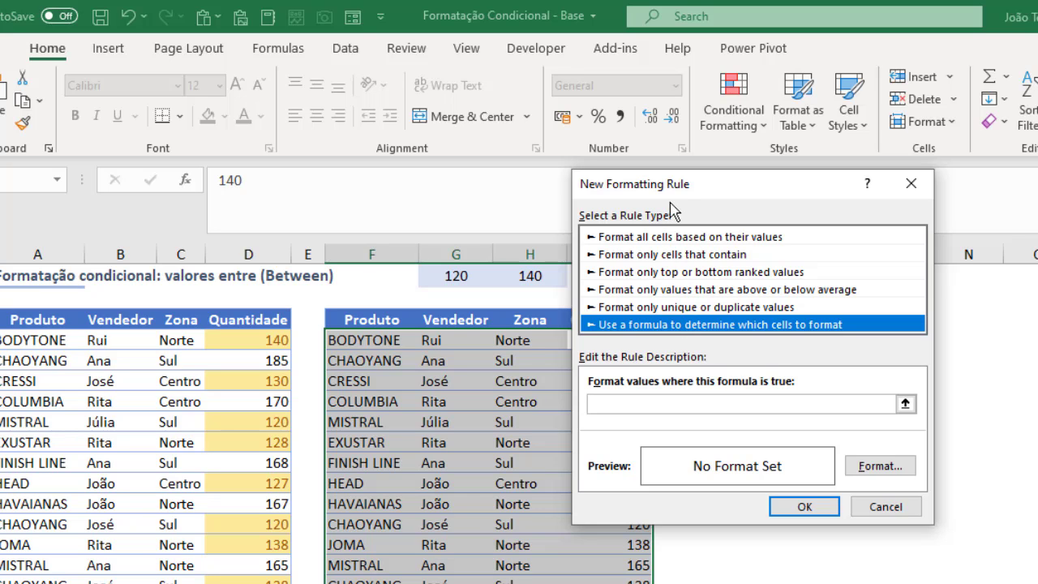
left_click_drag(676, 189, 768, 245)
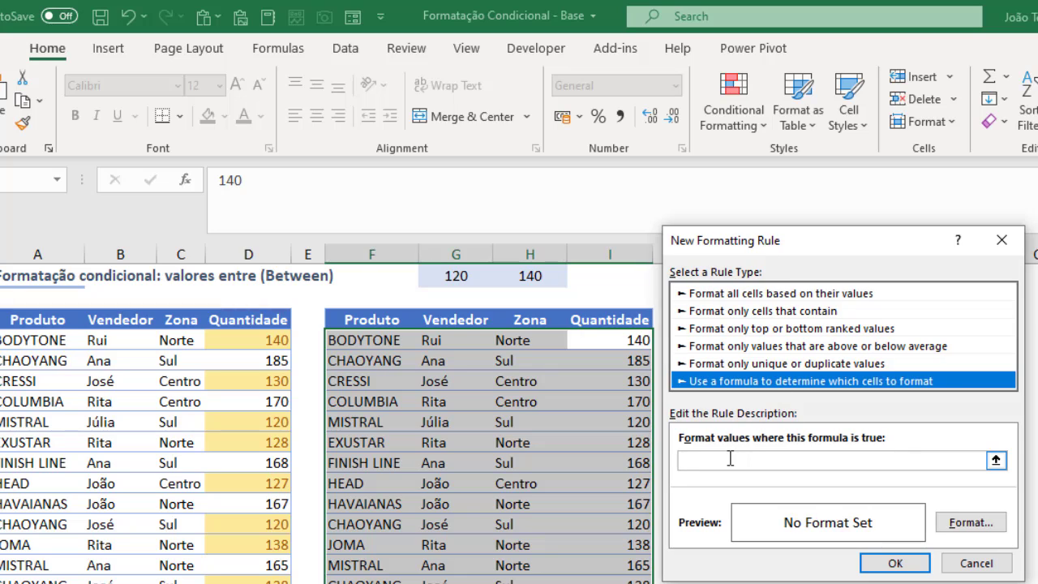
Step: Enter the rule formula =AND($I$4>=$G$1;$I$4<=$H$1) using cell references I4, G1 and H1
left_click(731, 461)
type("=")
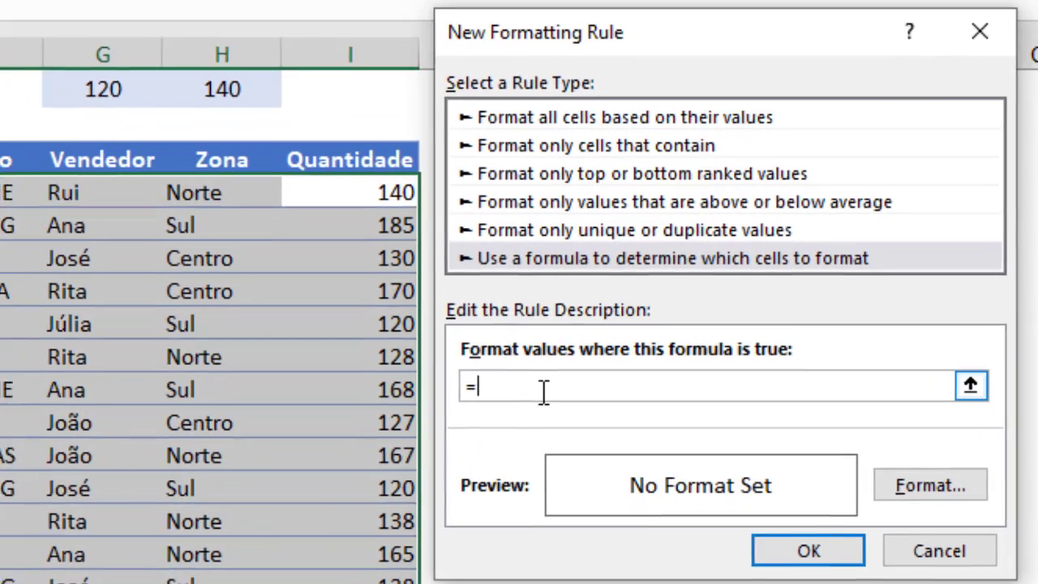
type("AND")
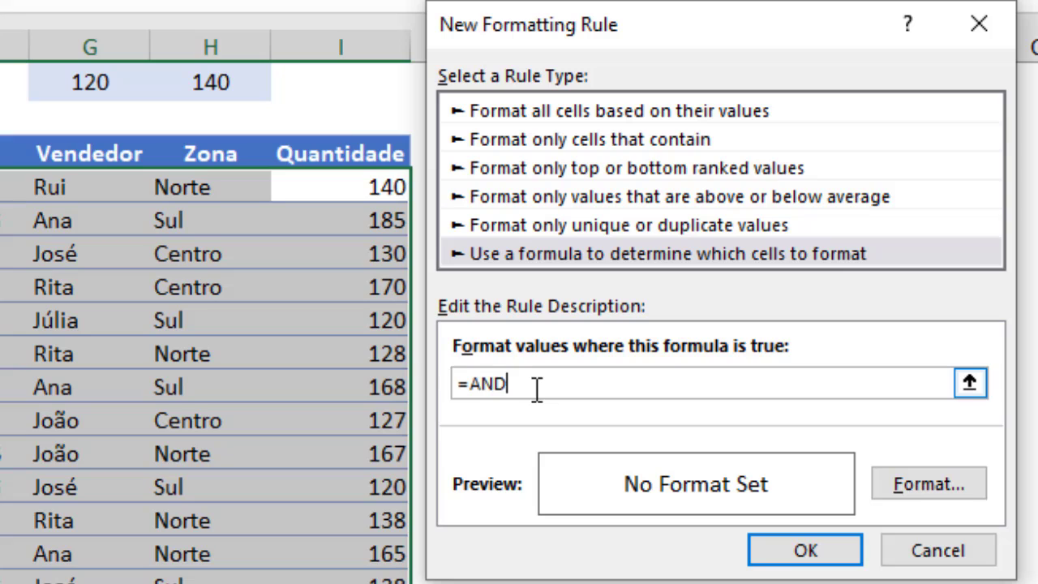
type("(")
left_click(375, 187)
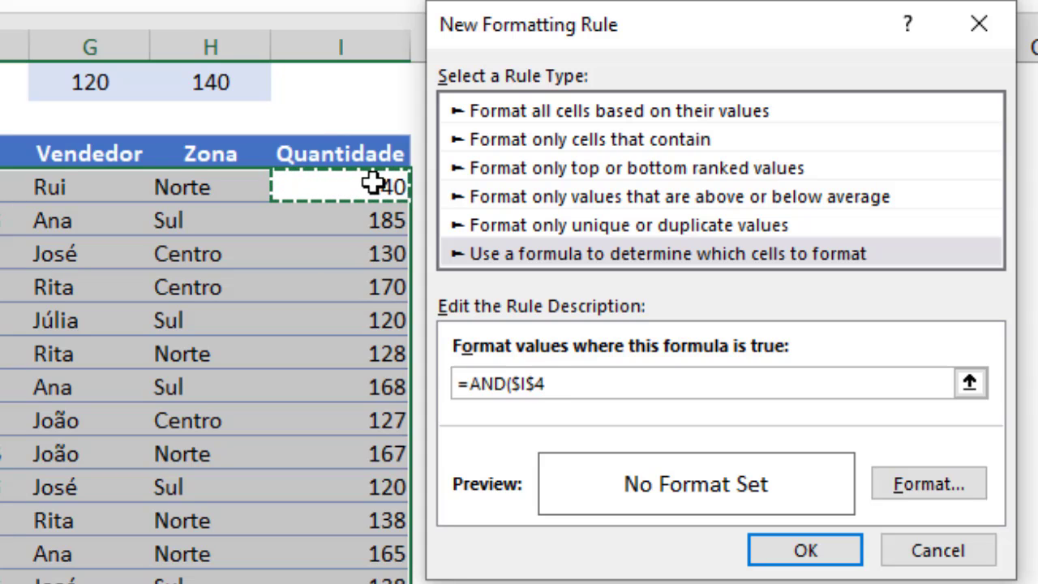
type(">=")
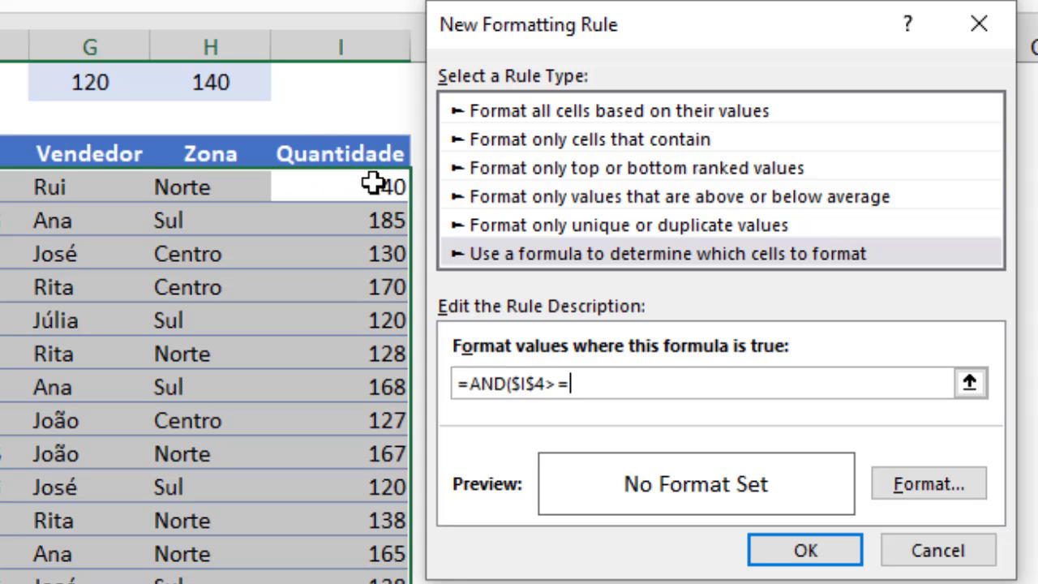
left_click(84, 87)
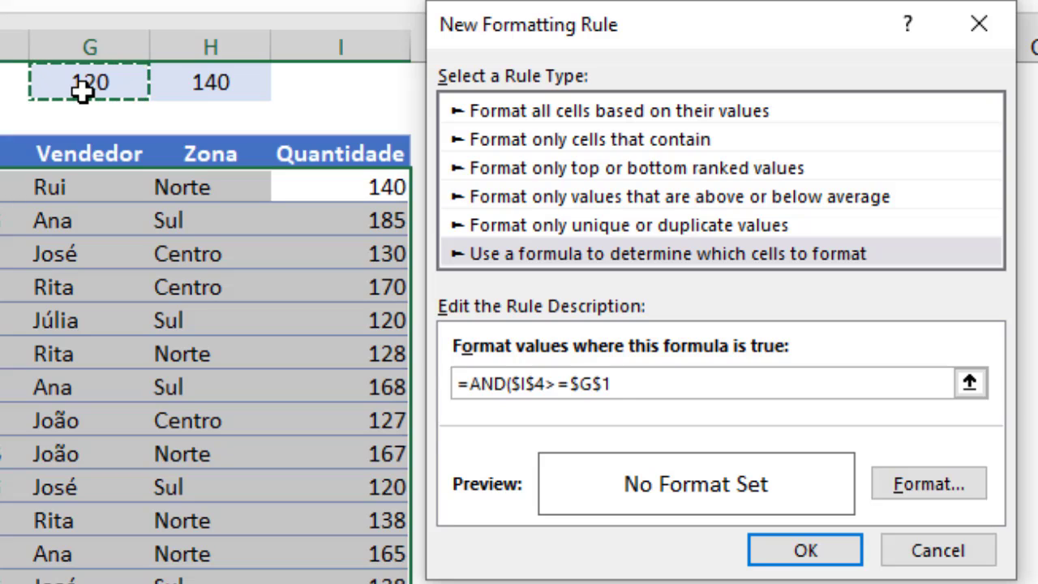
type(";")
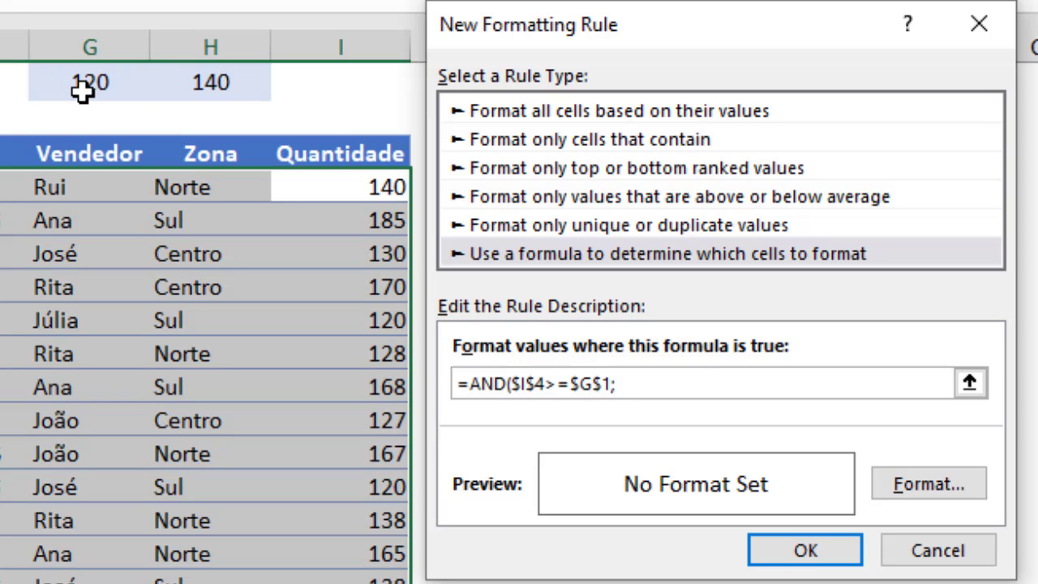
left_click(360, 187)
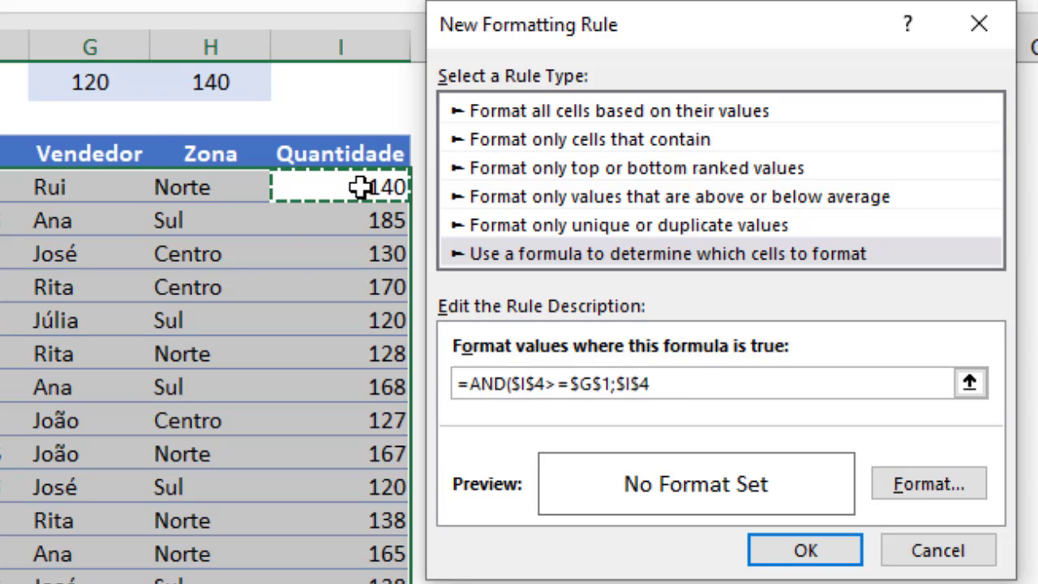
type(">")
key("BackSpace")
type("<")
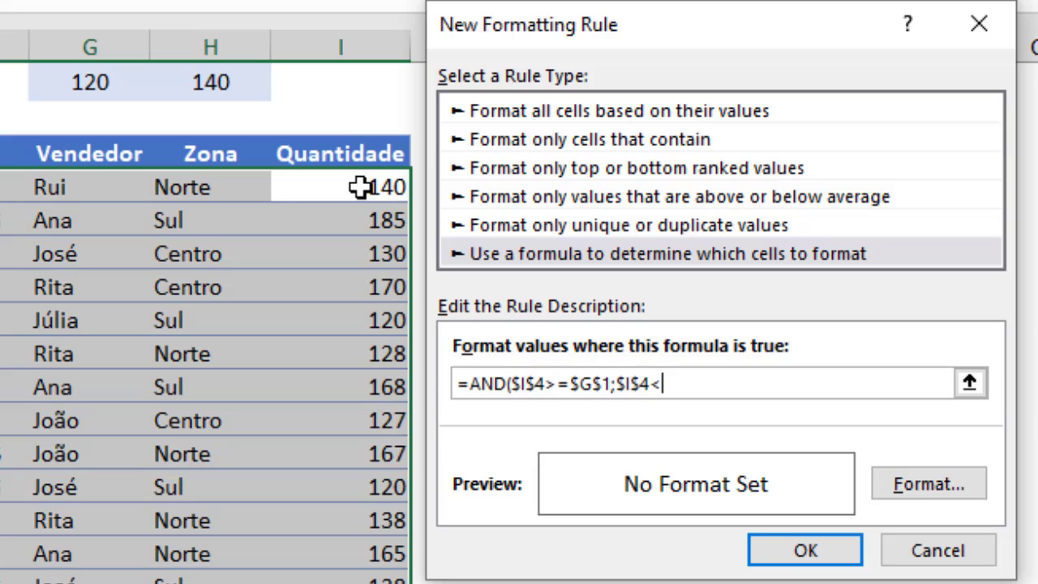
type("=")
left_click(212, 81)
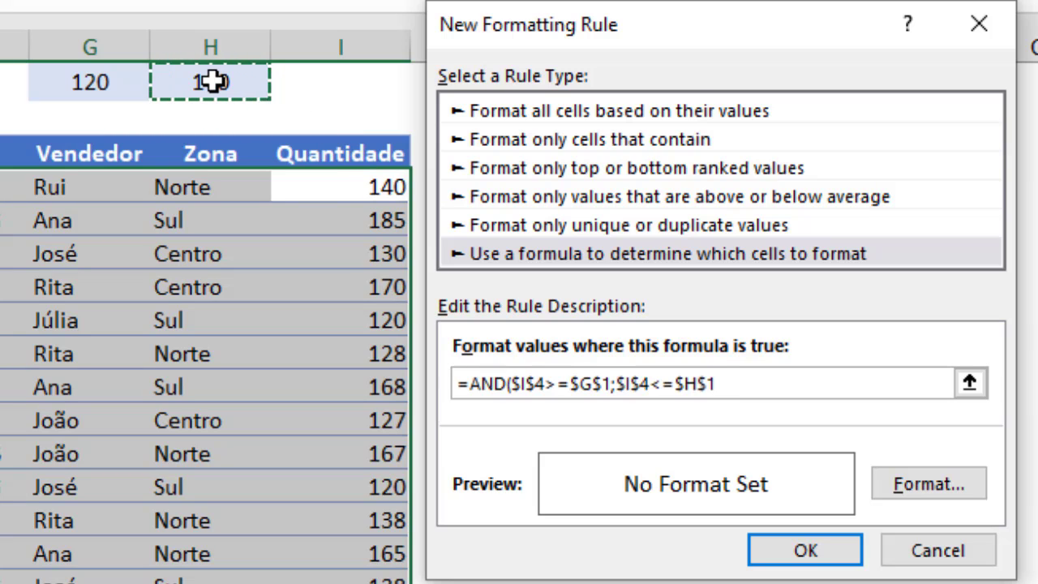
Step: Close the formula and change both I4 references to $I4, giving =AND($I4>=$G$1;$I4<=$H$1)
type(")")
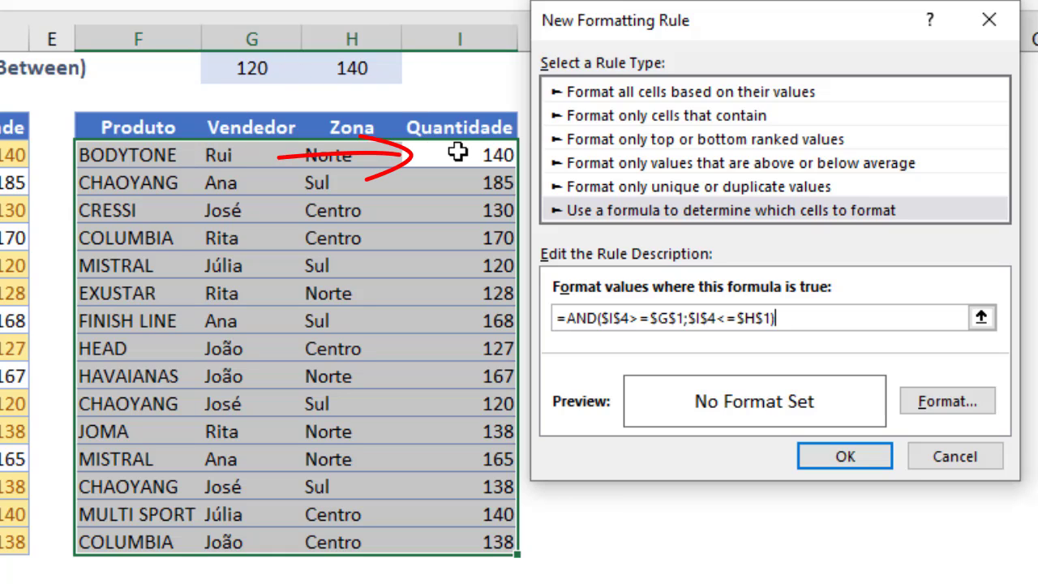
left_click(608, 317)
key("F4")
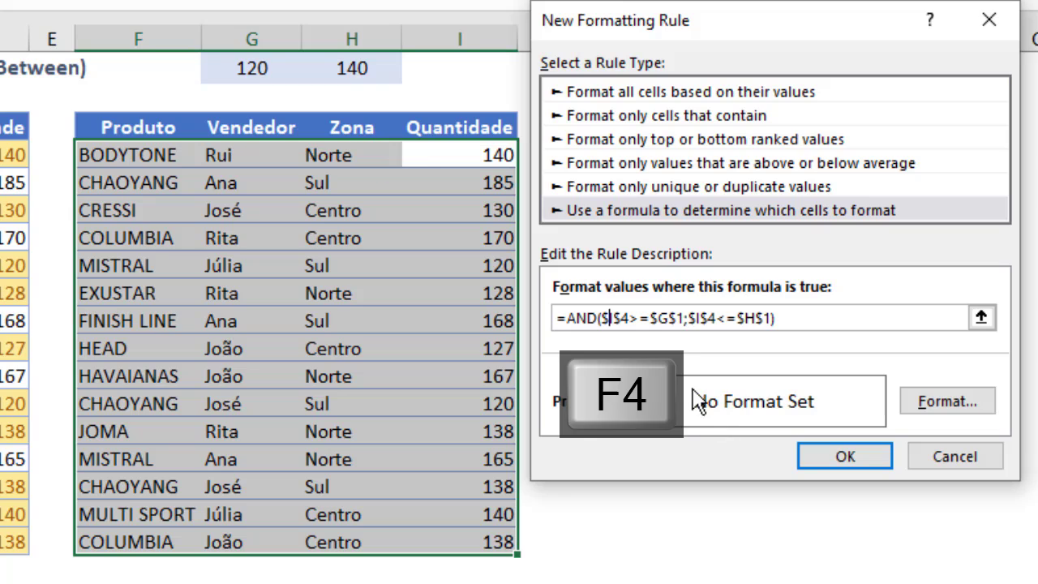
key("F4")
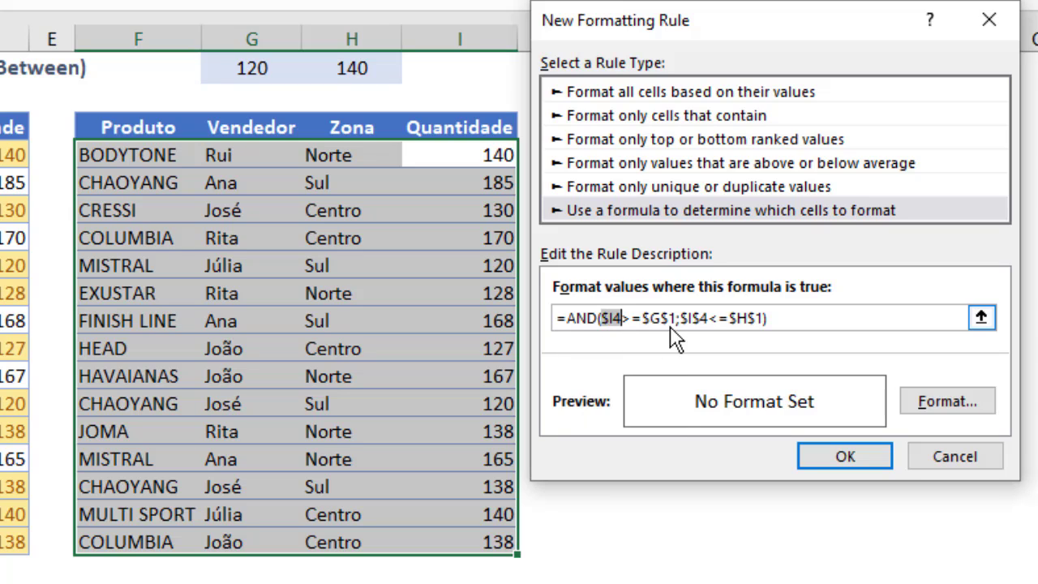
left_click(690, 319)
key("F4")
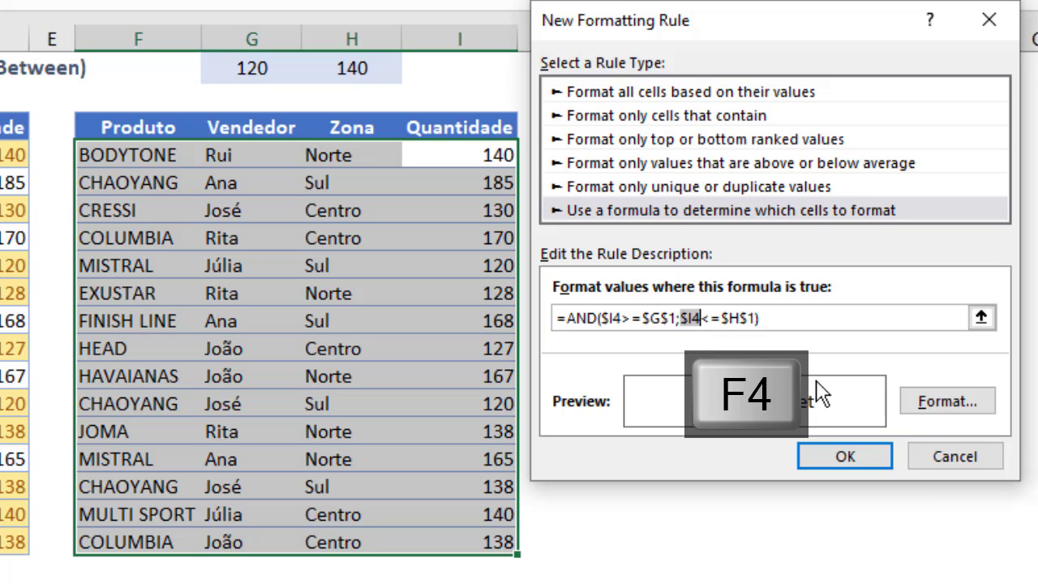
left_click(941, 401)
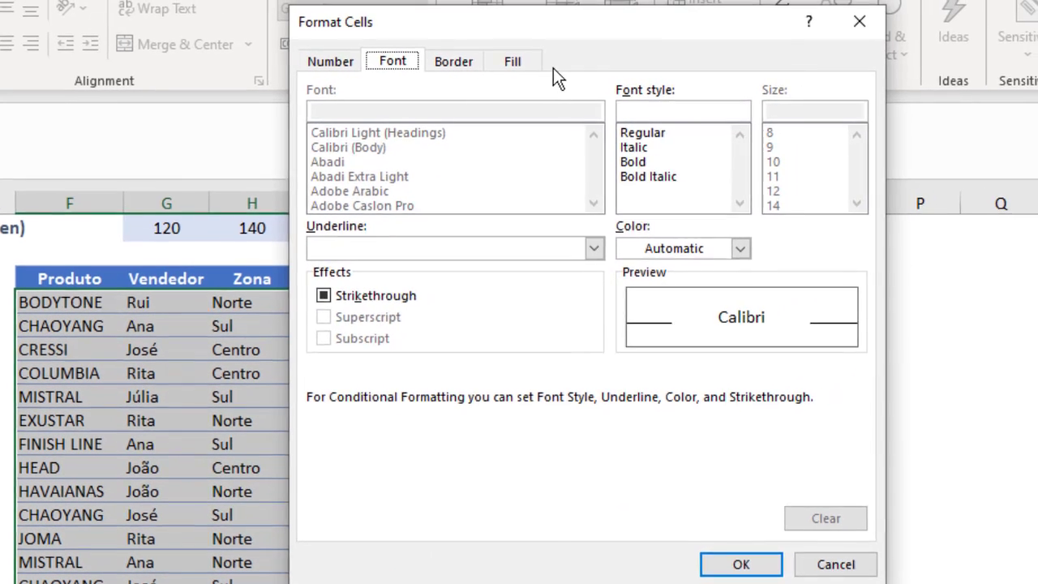
Step: Format the rule with a yellow fill and gold font colour, and apply it
left_click(513, 62)
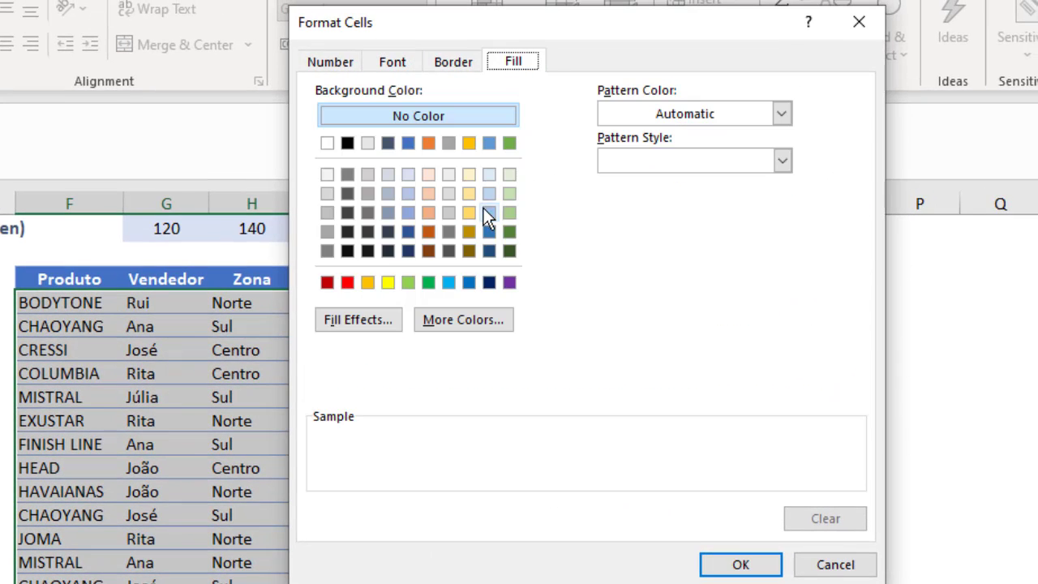
left_click(394, 65)
left_click(740, 252)
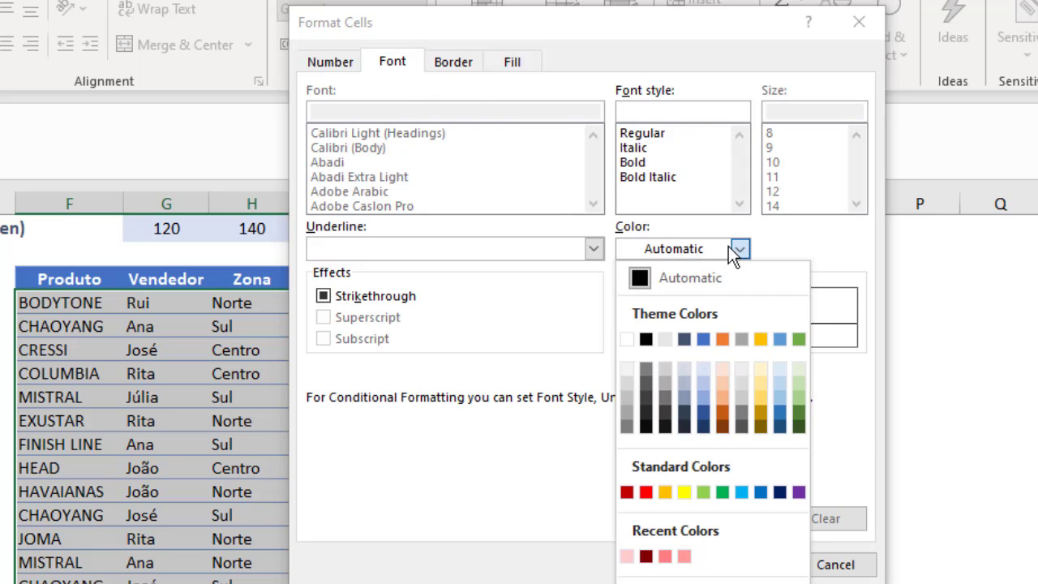
left_click(764, 414)
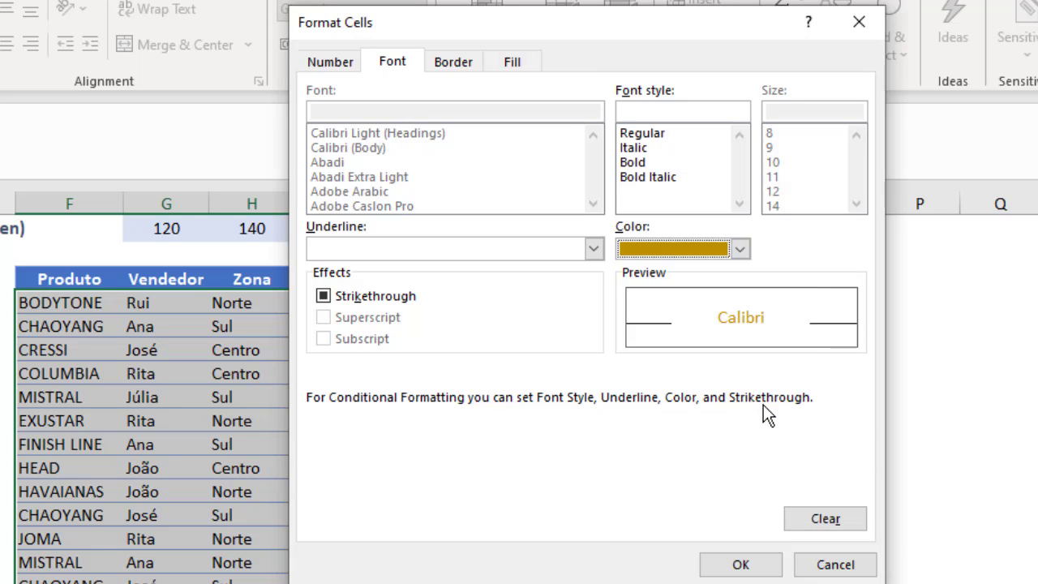
left_click(765, 566)
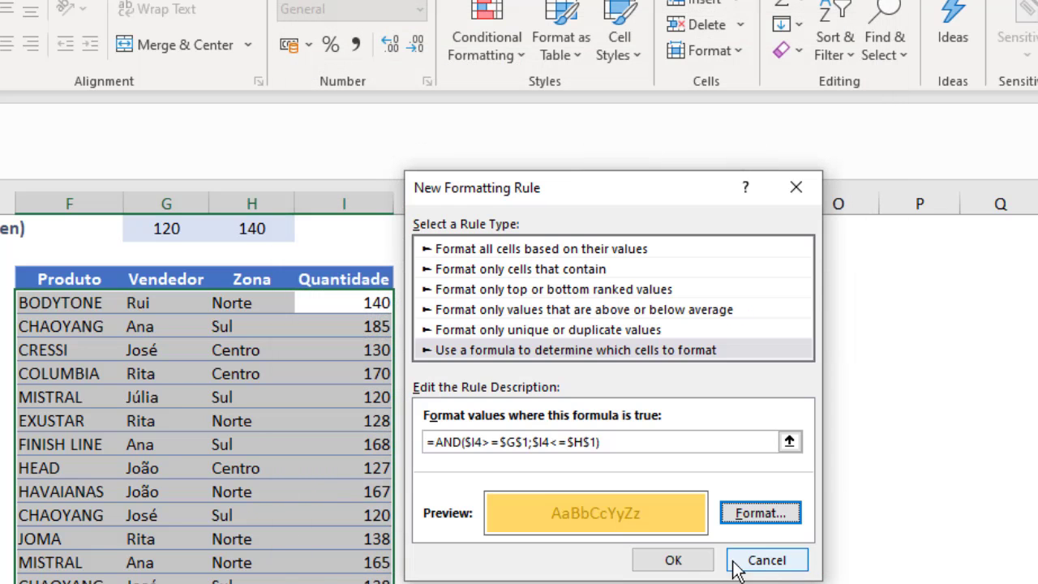
left_click(673, 559)
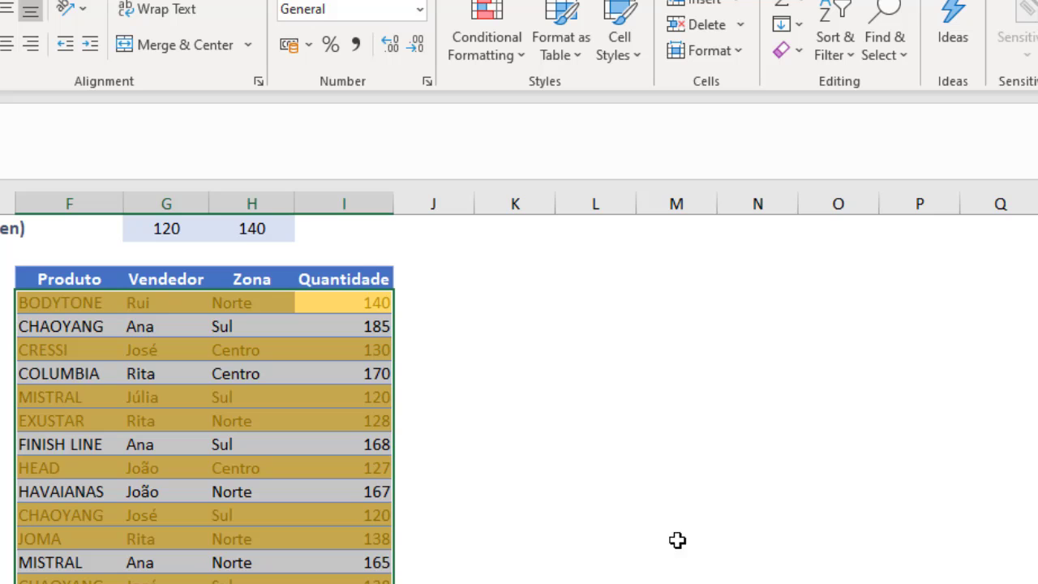
Step: Change the limits to 160 in G1 and 180 in H1
left_click(615, 487)
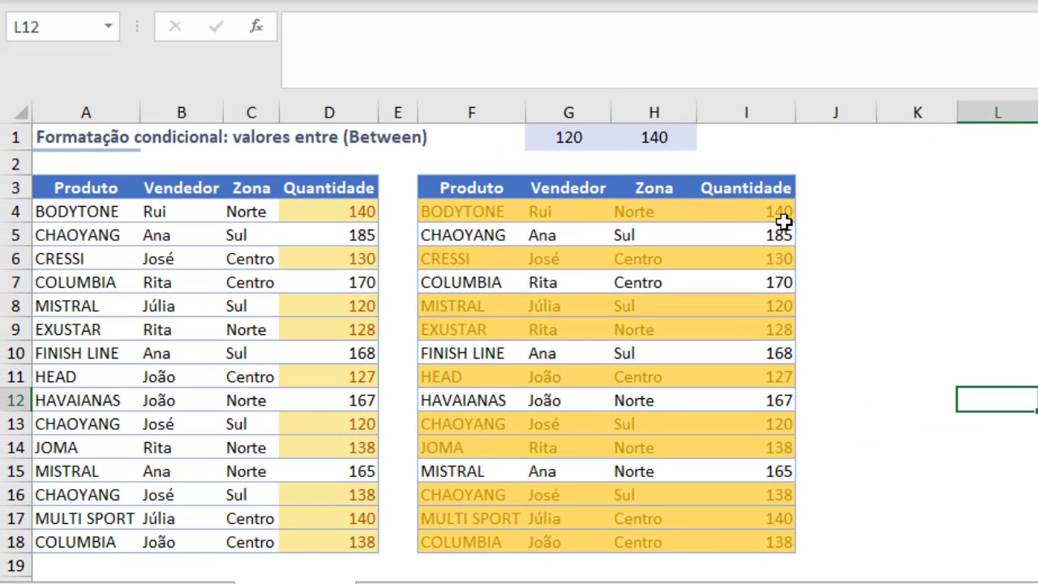
left_click(579, 135)
key("F2")
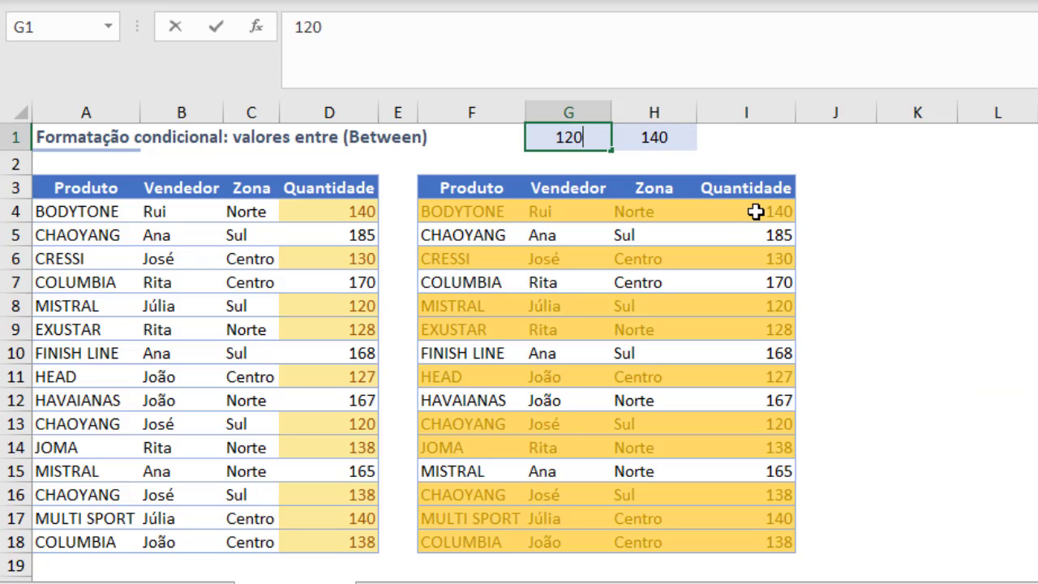
key("BackSpace")
key("BackSpace")
type("60")
key("Return")
key("Up")
key("Right")
type("180")
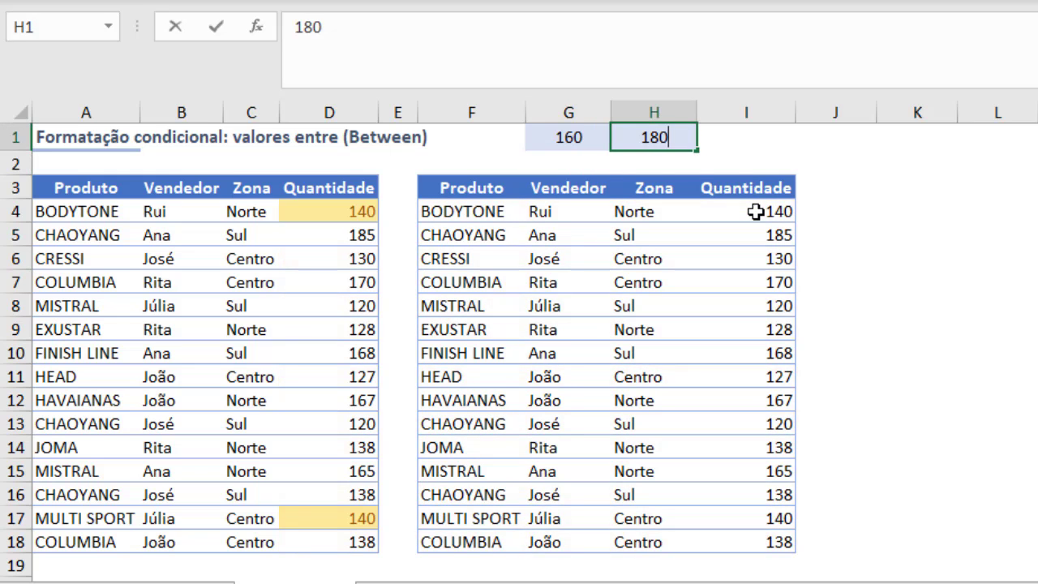
key("Return")
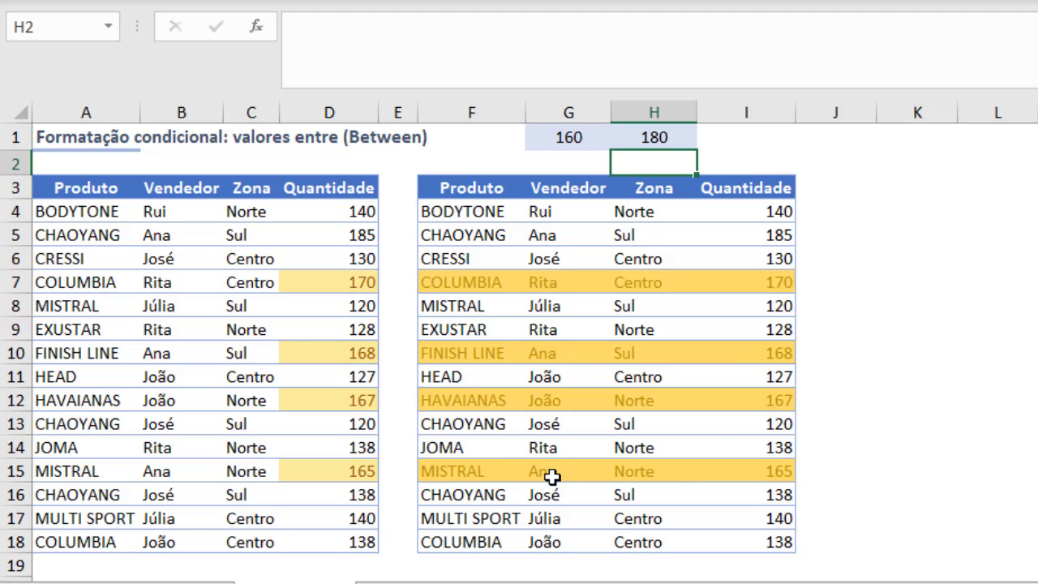
Step: Check the highlighted quantities 170, 168, 167, 165 and the highlighted MISTRAL and HAVAIANAS rows
left_click(360, 279)
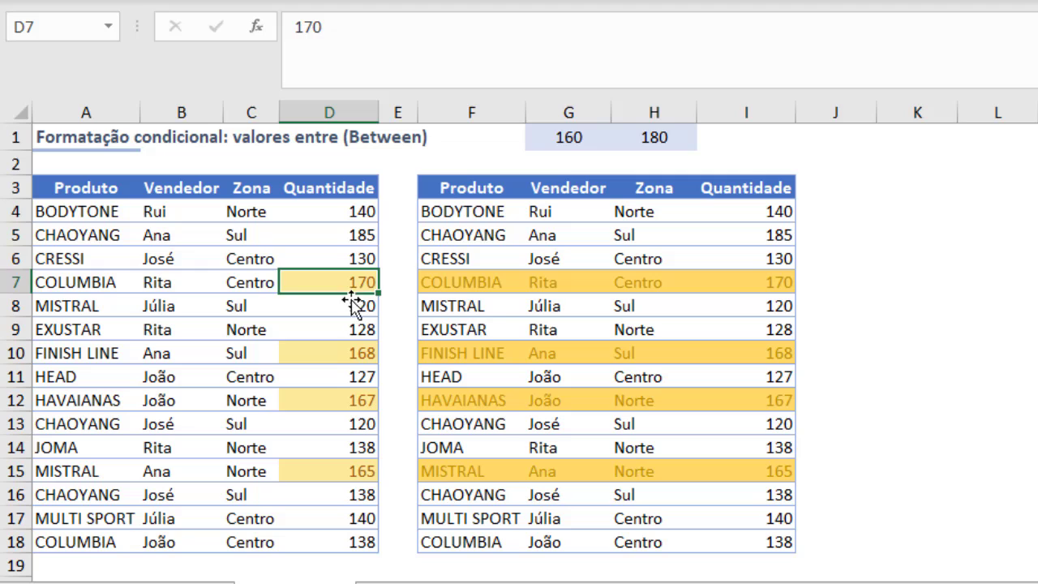
left_click(346, 353)
left_click(352, 397)
left_click(365, 470)
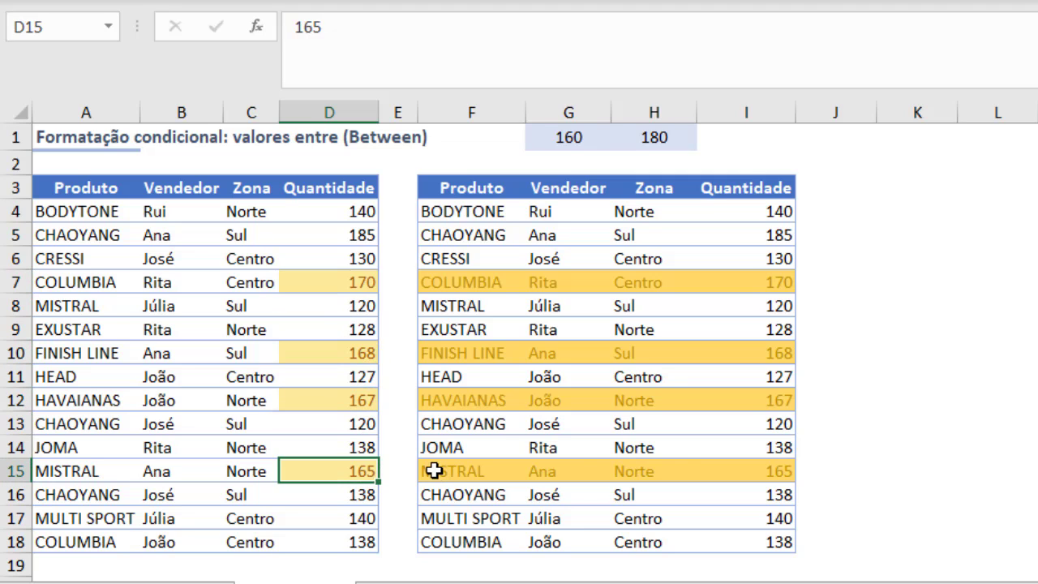
left_click_drag(434, 470, 791, 470)
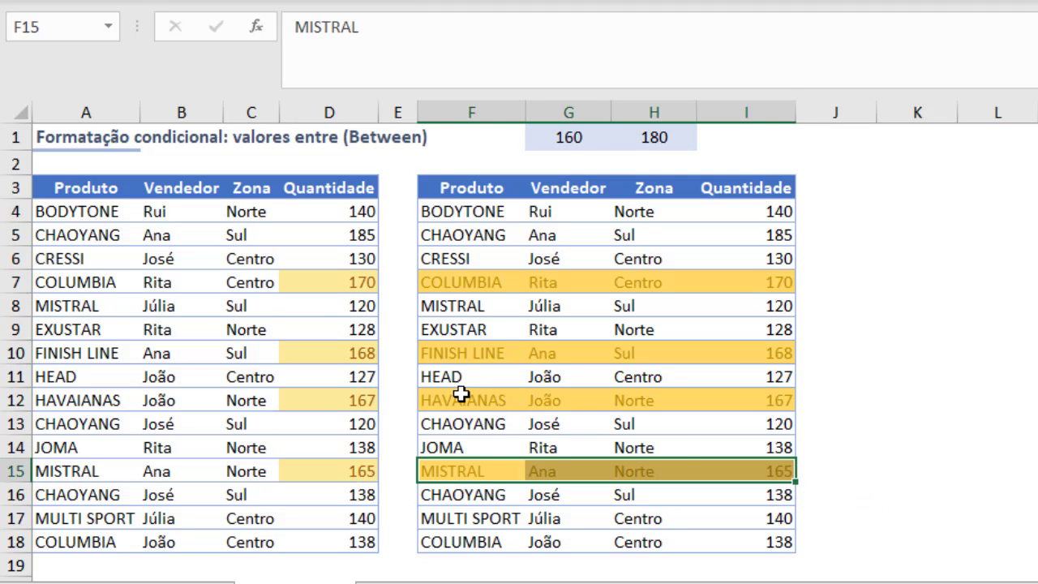
left_click_drag(447, 398, 747, 394)
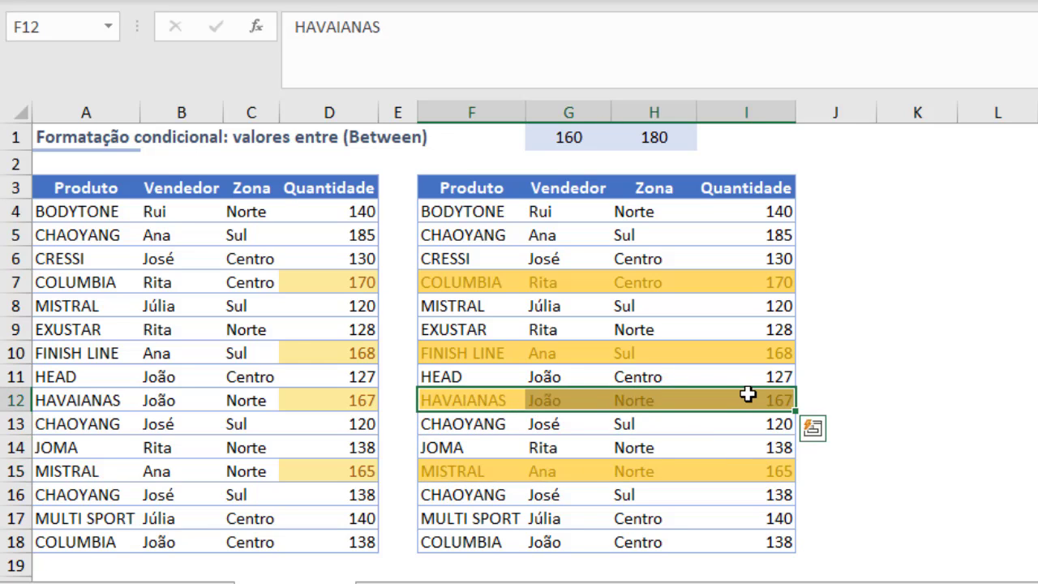